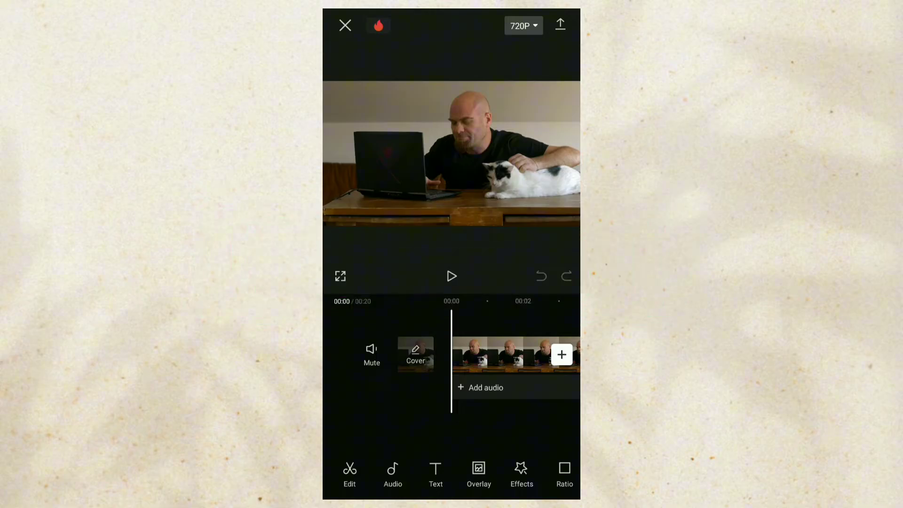
Step: Change the project aspect ratio to 9:16 portrait
drag(546, 469, 486, 472)
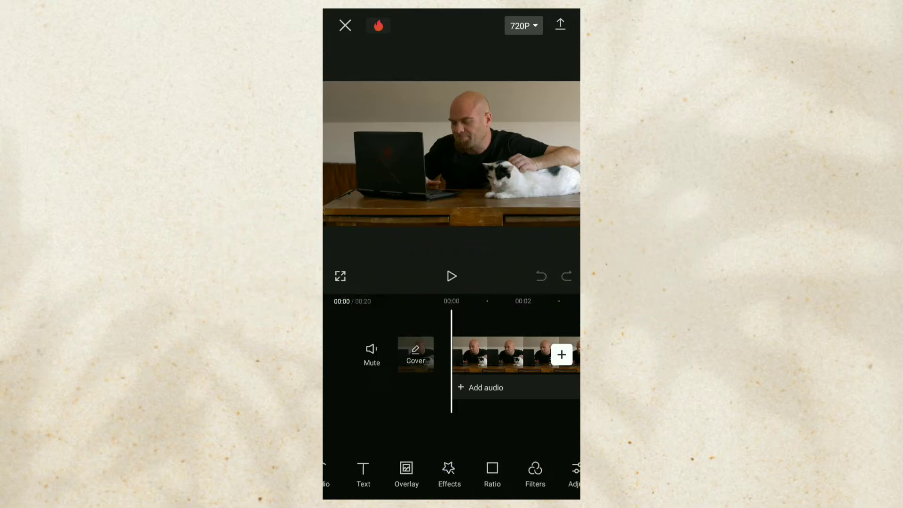
click(490, 473)
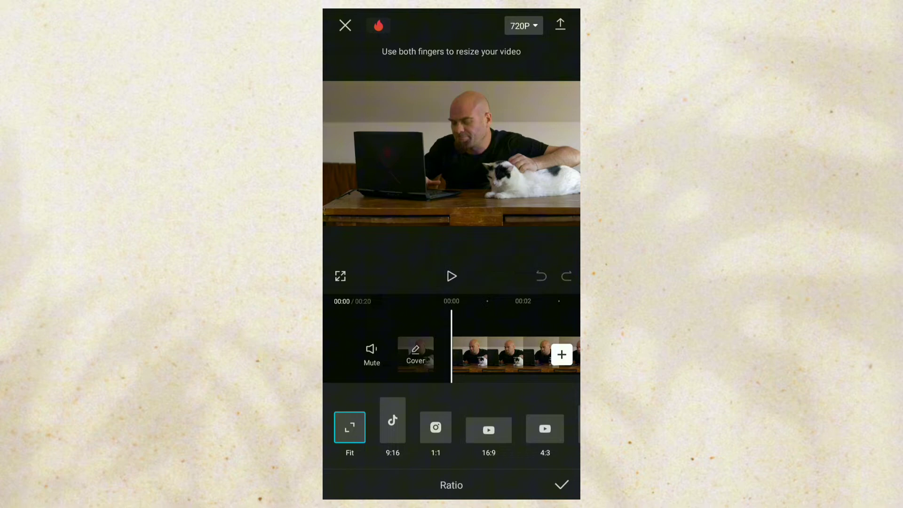
click(393, 421)
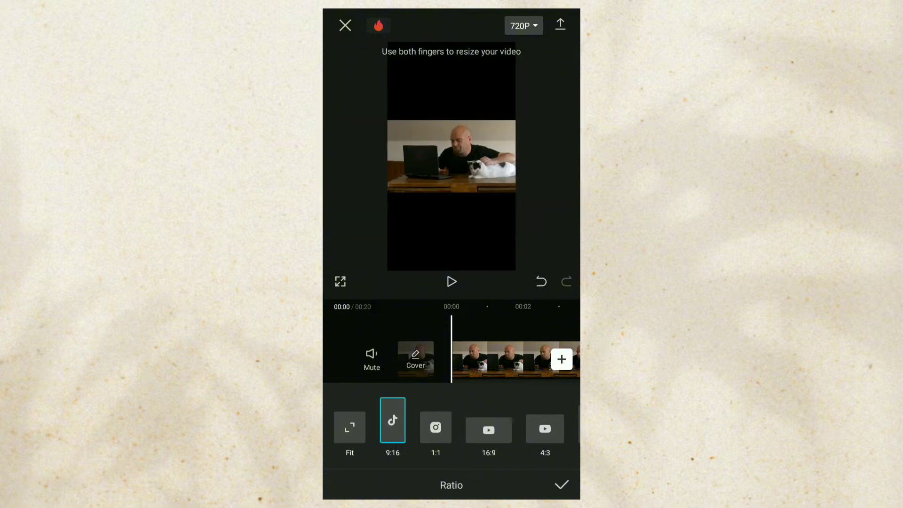
click(563, 485)
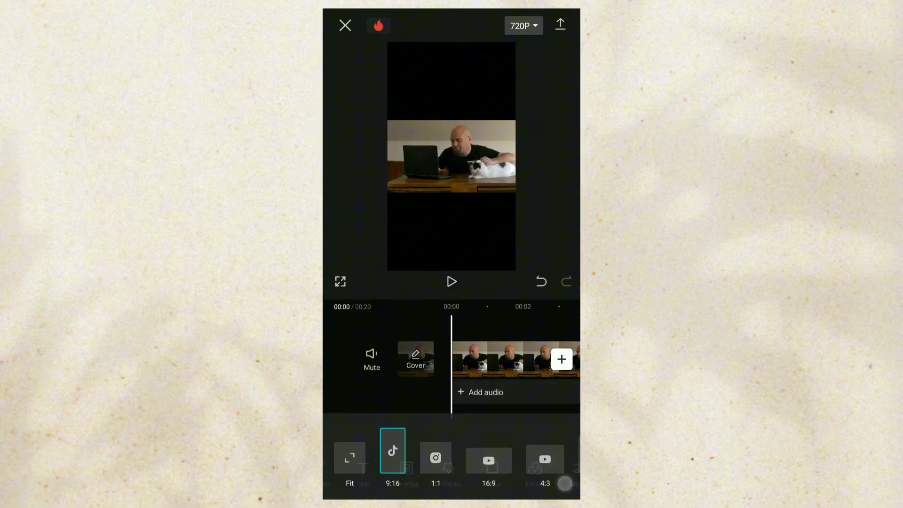
drag(558, 472, 451, 472)
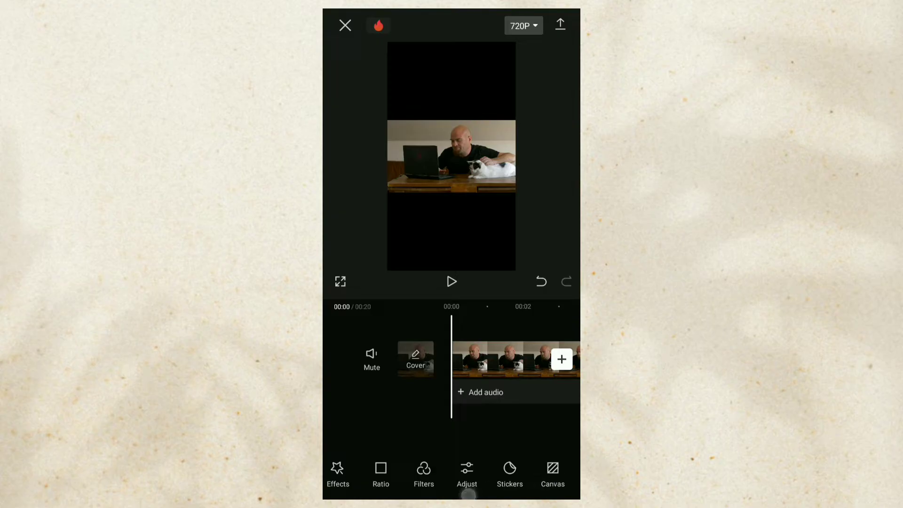
Step: Set the canvas background to solid white
click(552, 475)
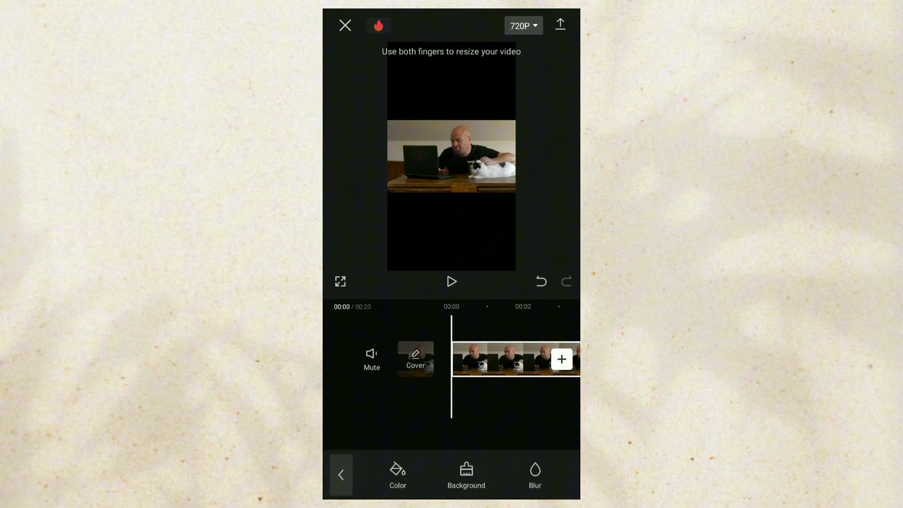
click(412, 480)
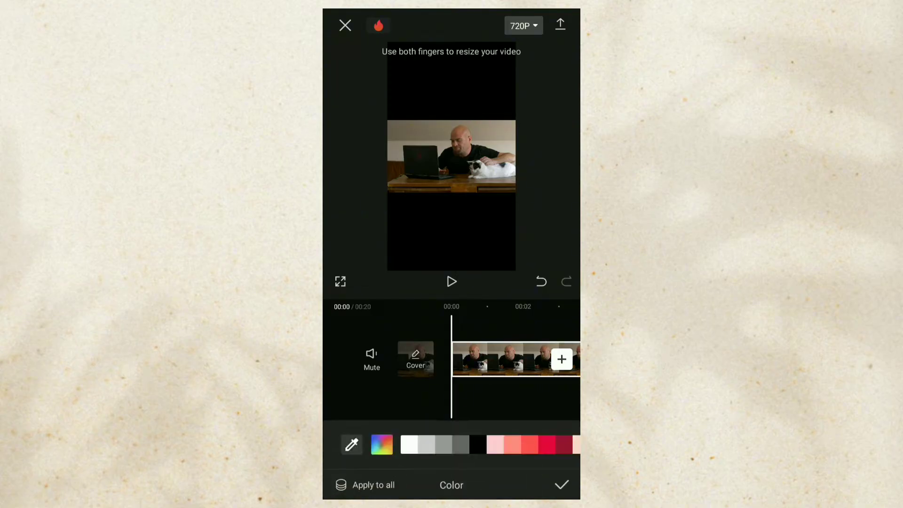
click(410, 444)
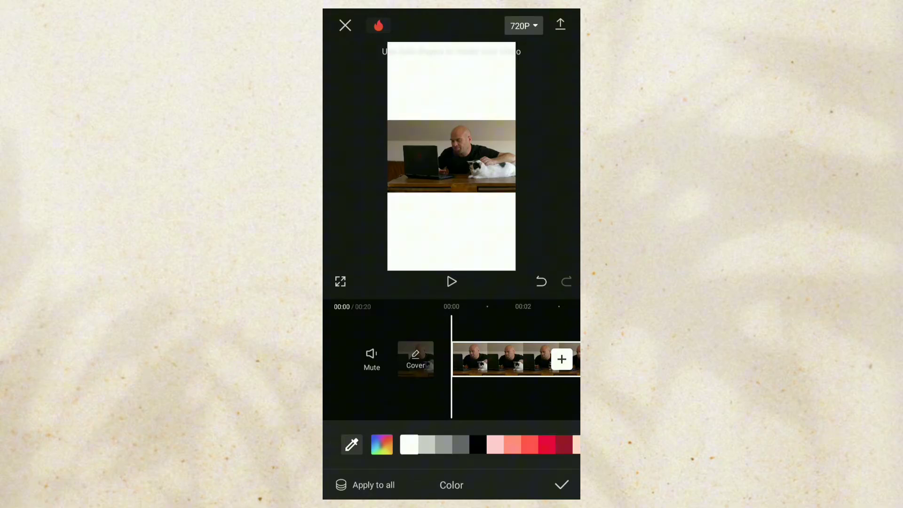
click(561, 484)
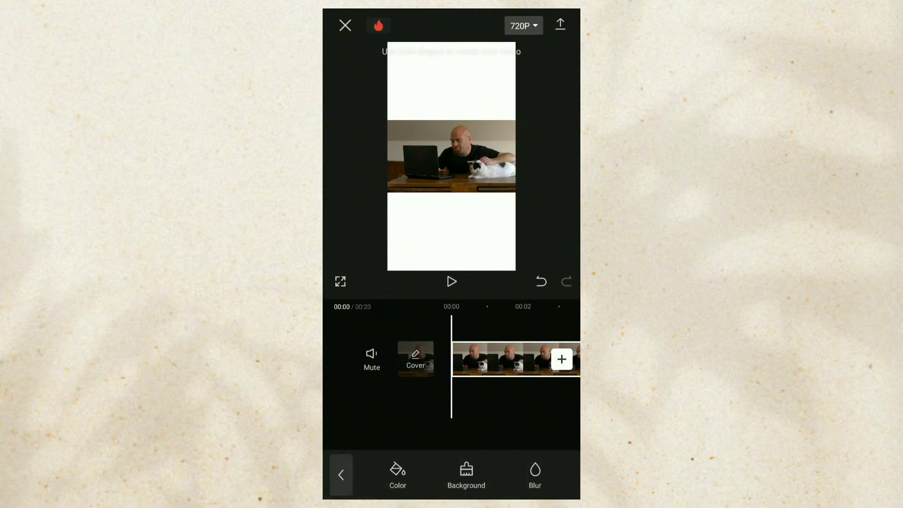
click(340, 474)
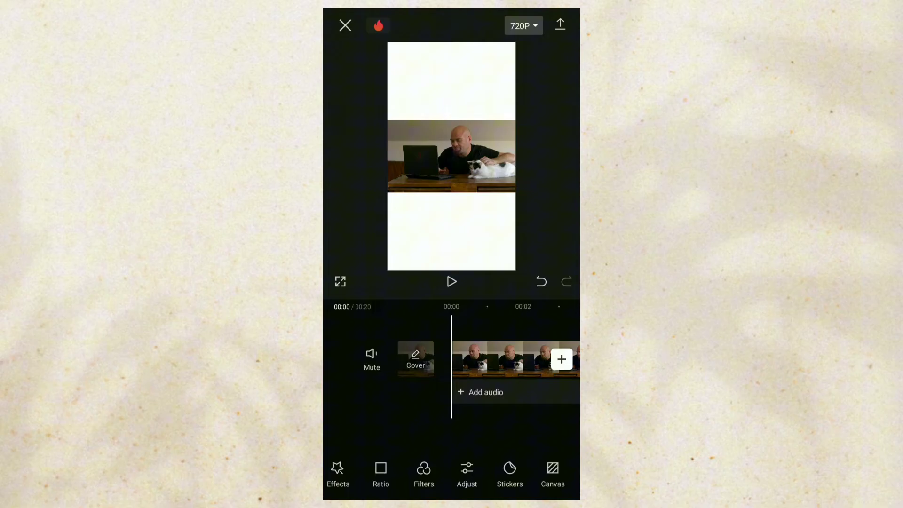
Step: Take a screenshot of the full-screen preview and open it for editing
click(343, 281)
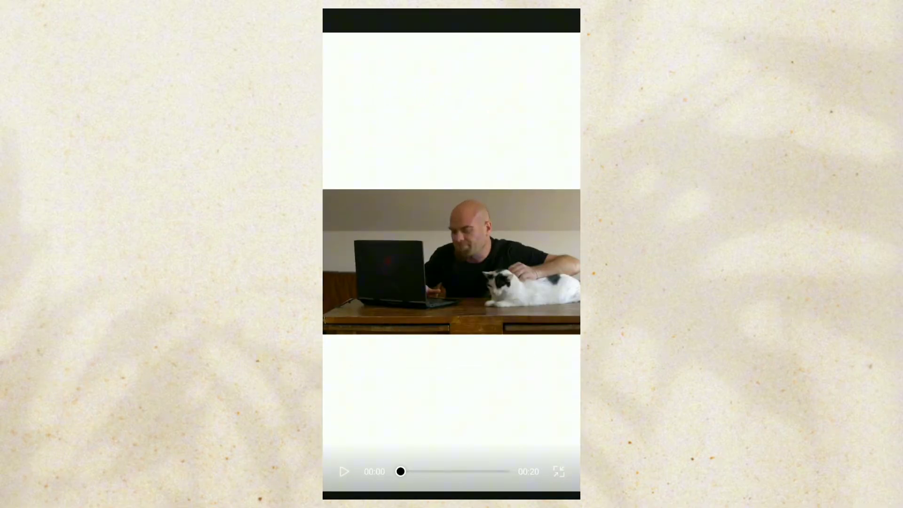
key(Print)
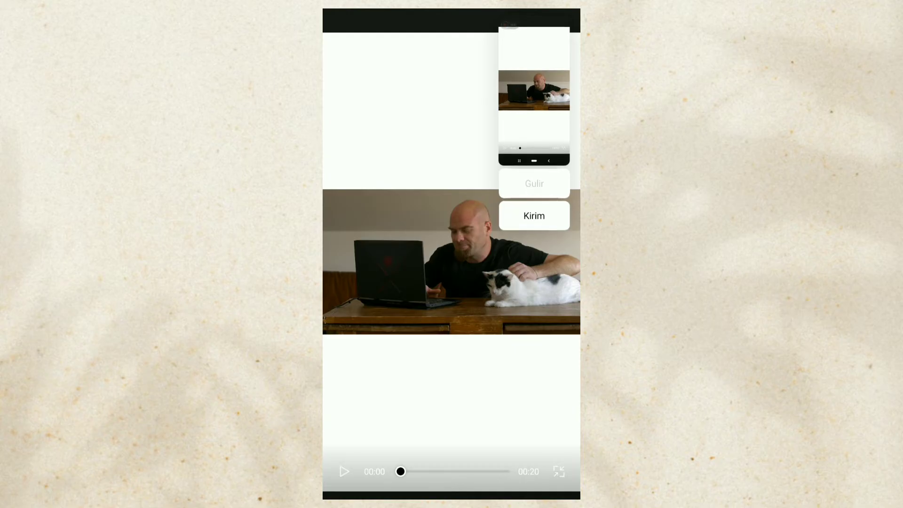
click(534, 92)
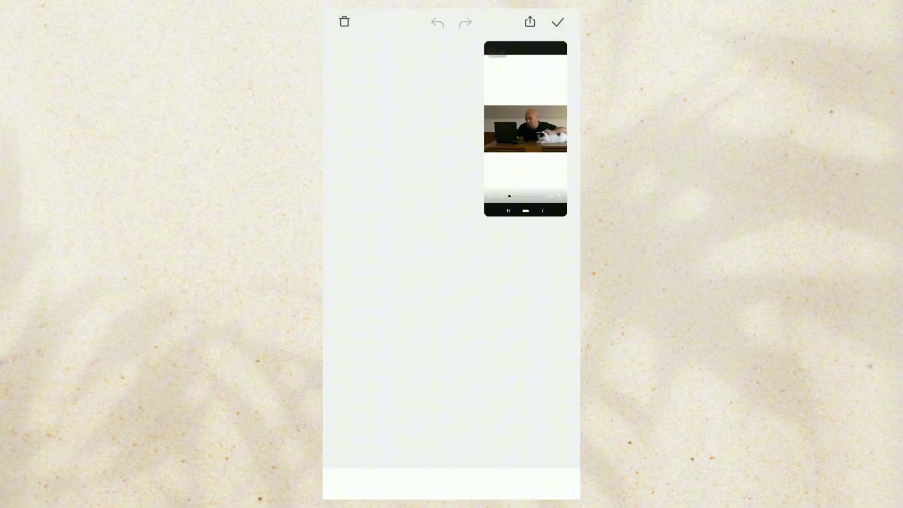
Step: Crop the status and navigation bars off the screenshot, save it, and exit full screen
drag(478, 93, 496, 119)
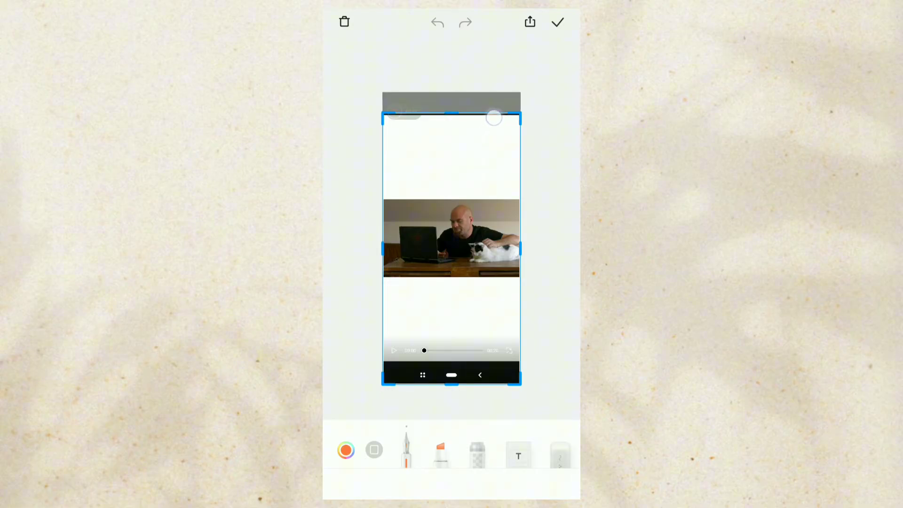
drag(463, 382, 481, 354)
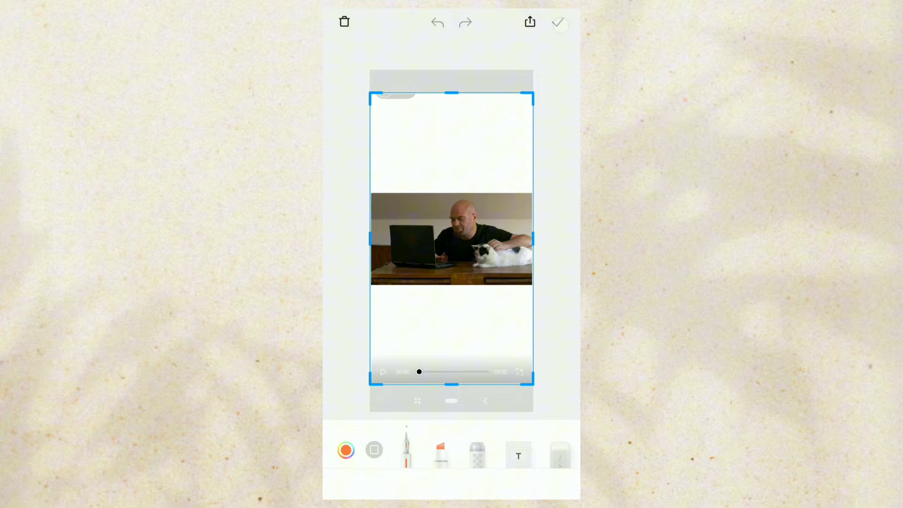
click(557, 22)
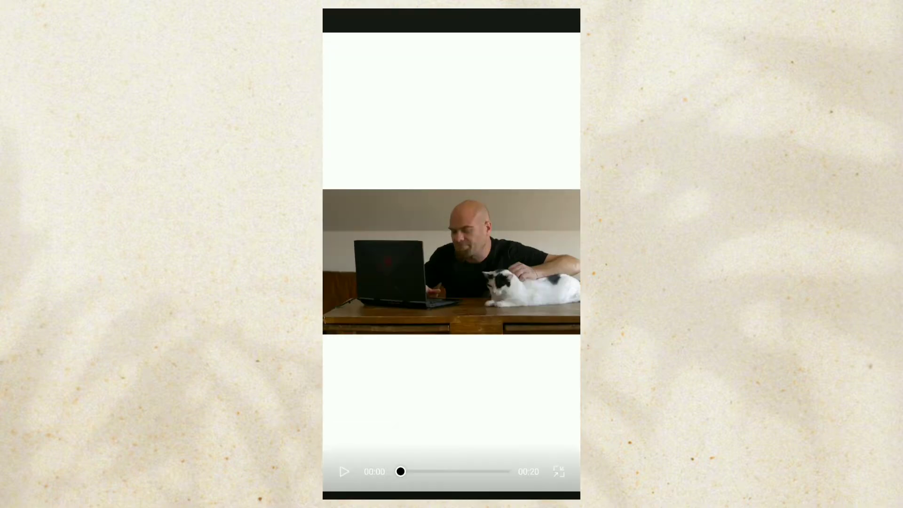
click(558, 471)
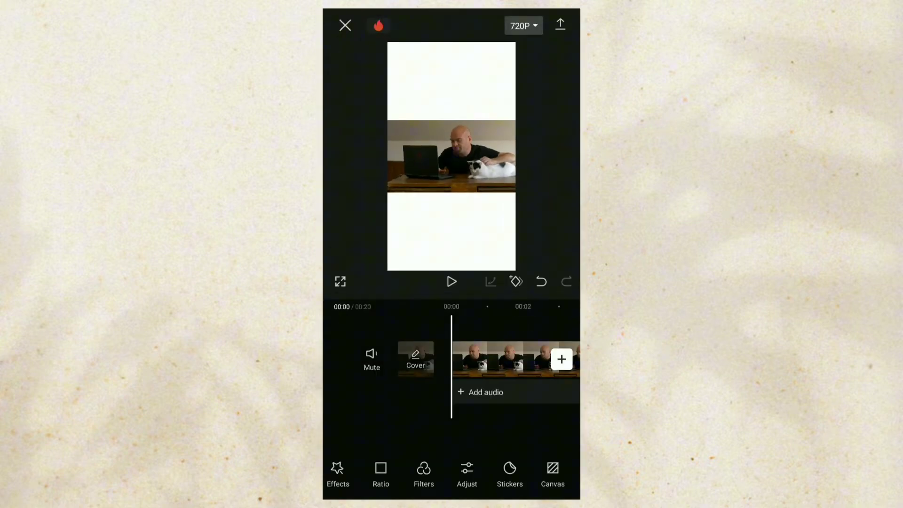
Step: Search Google in Chrome for 'adobe firefly' and open the Adobe Firefly result
drag(452, 494, 452, 318)
drag(367, 248, 536, 247)
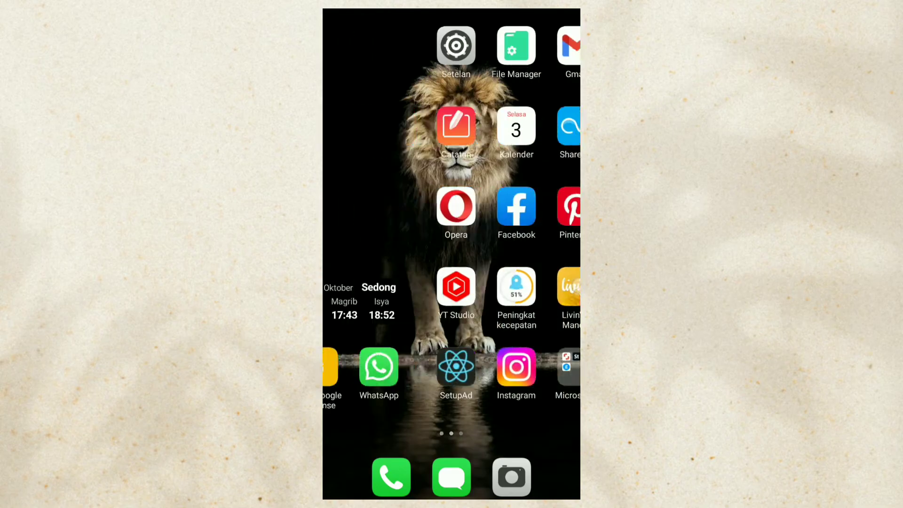
click(419, 368)
click(423, 174)
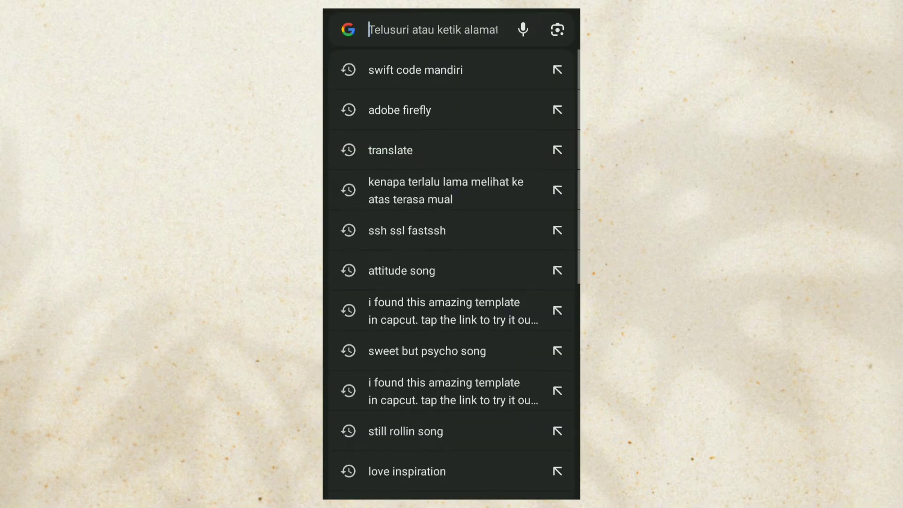
text(adob)
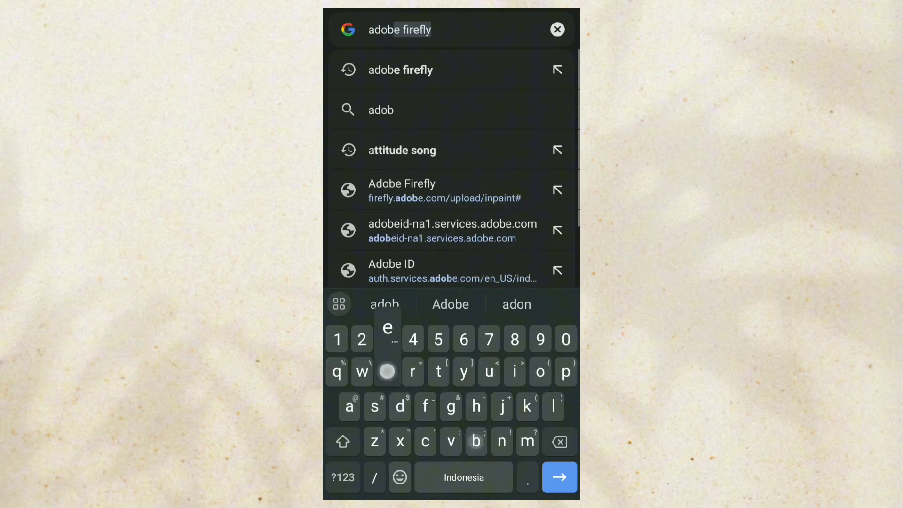
text(e fire)
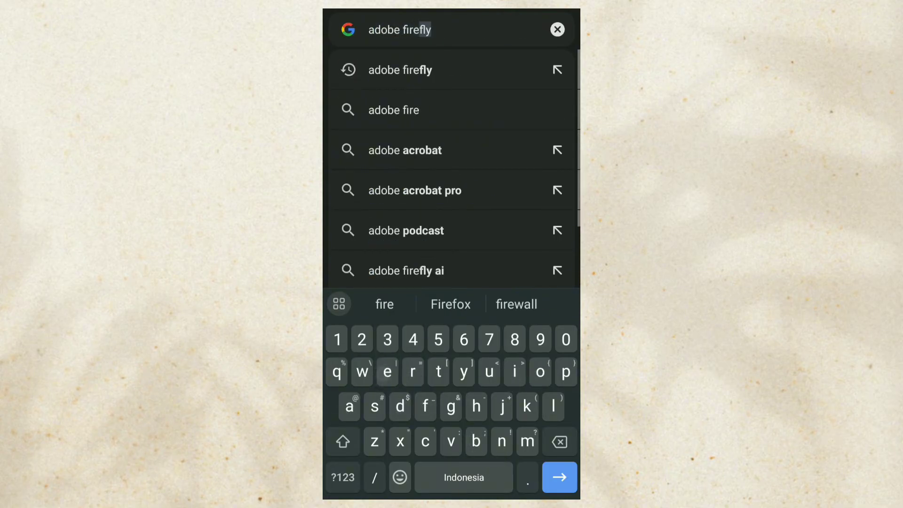
text(fly)
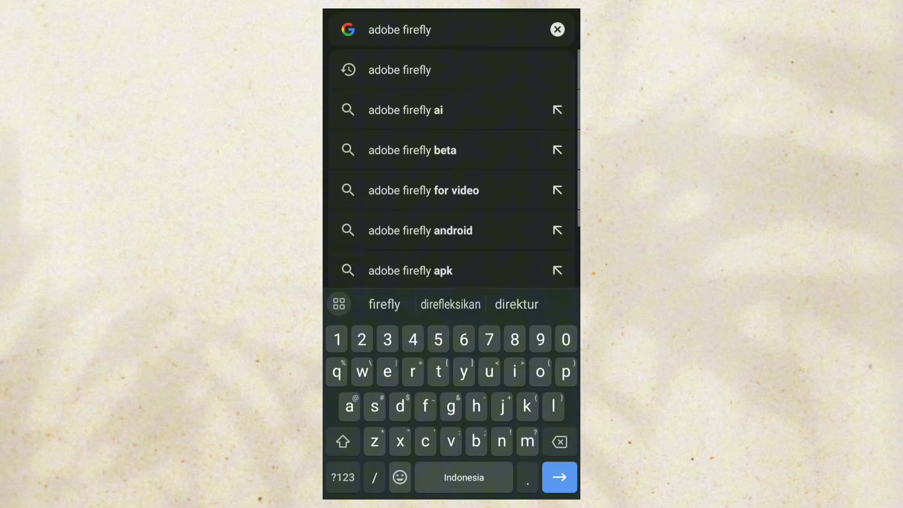
key(Return)
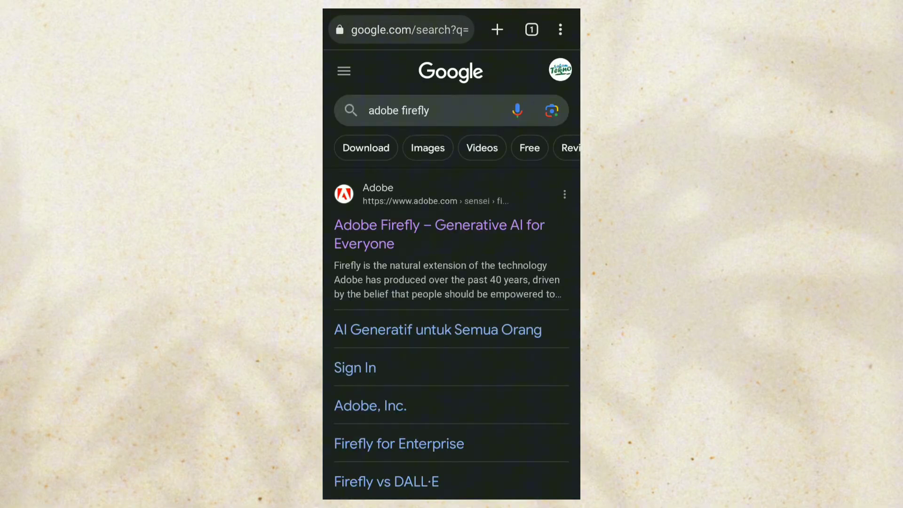
click(509, 231)
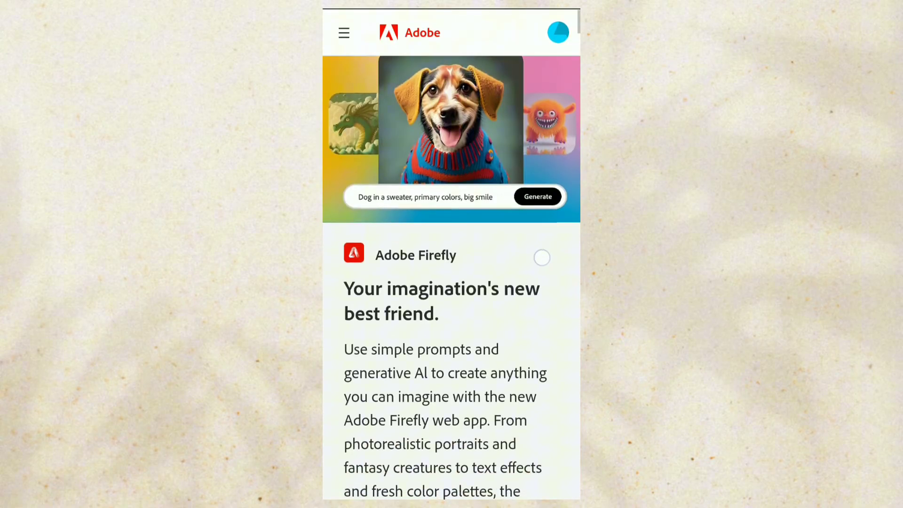
scroll(542, 256, down, 5)
scroll(530, 331, down, 3)
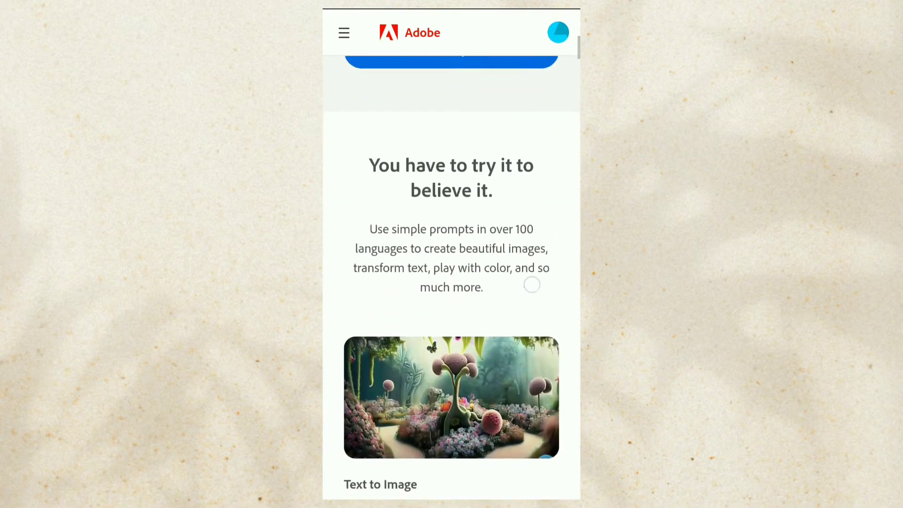
scroll(531, 285, down, 3)
scroll(531, 283, down, 3)
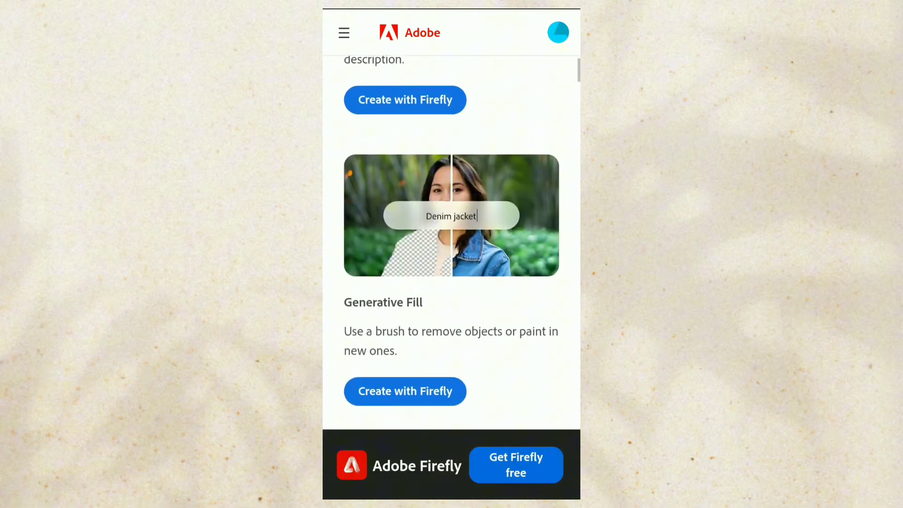
scroll(529, 311, down, 1)
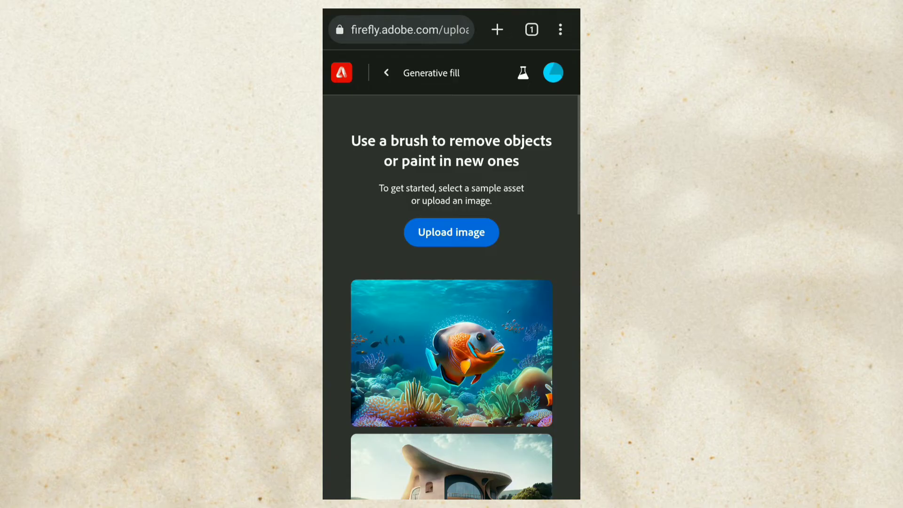
Step: Upload the photo of the man with the cat into Generative fill
click(468, 237)
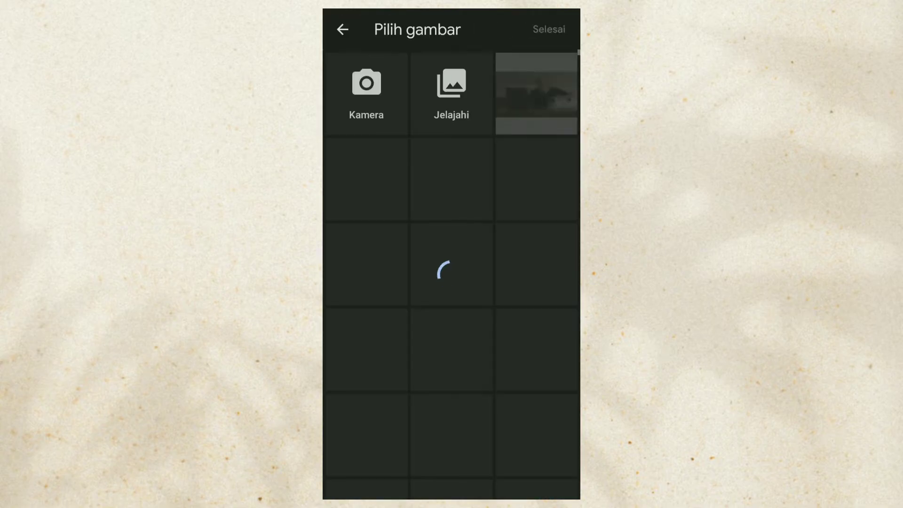
click(549, 113)
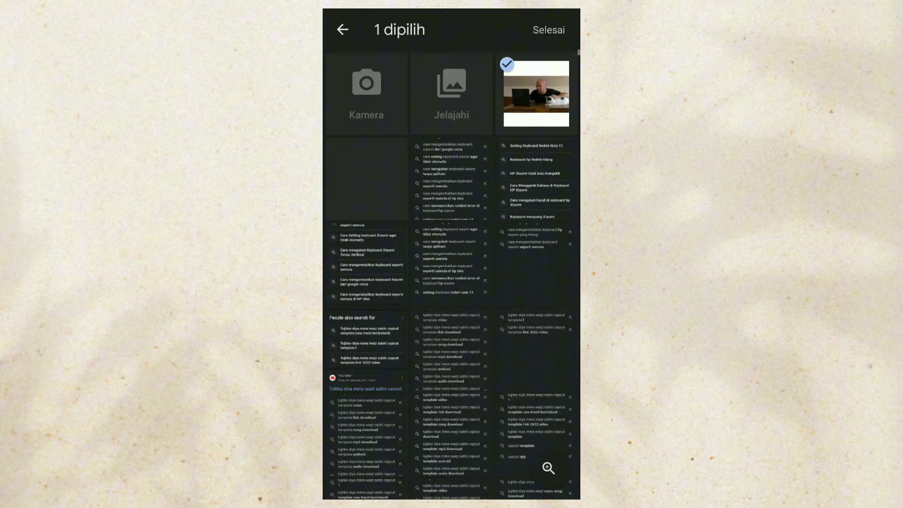
click(528, 35)
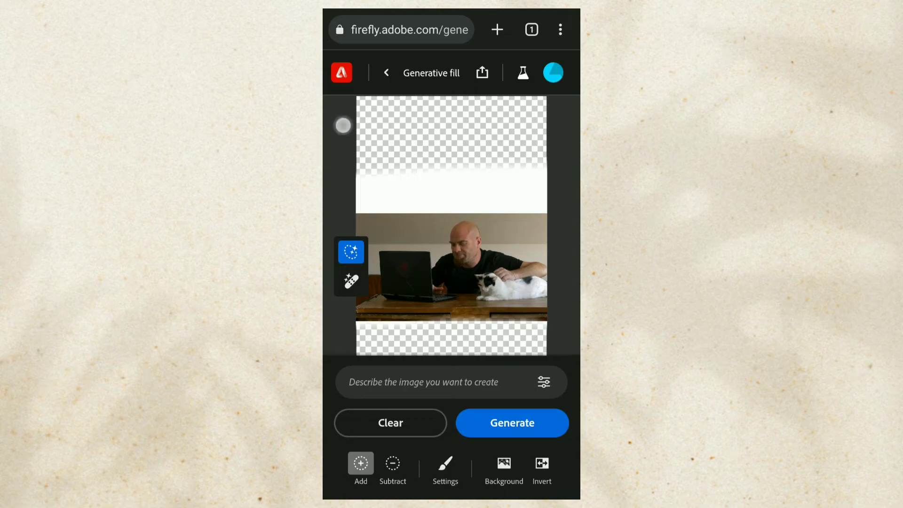
Step: Brush a mask over the white band above the photo and generate fill
mouse_move(357, 180)
mouse_down()
mouse_move(557, 185)
mouse_move(459, 212)
mouse_move(380, 178)
mouse_up()
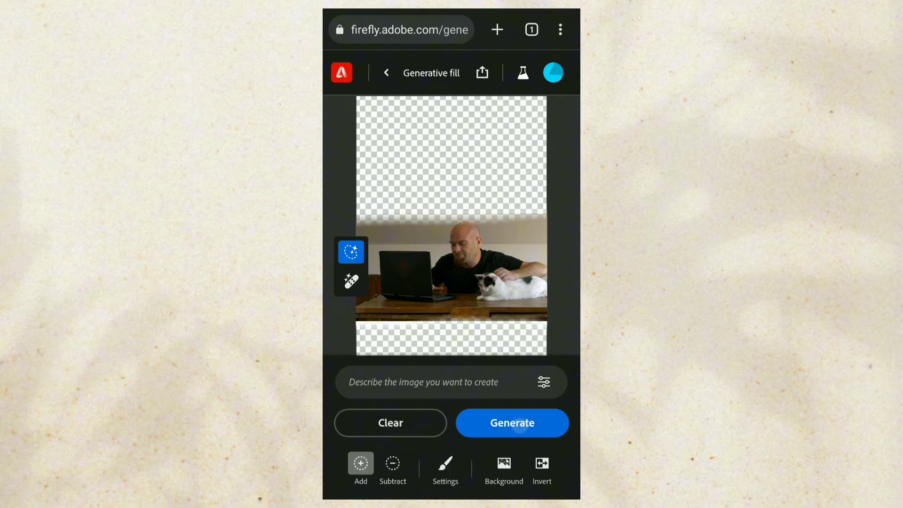
click(512, 422)
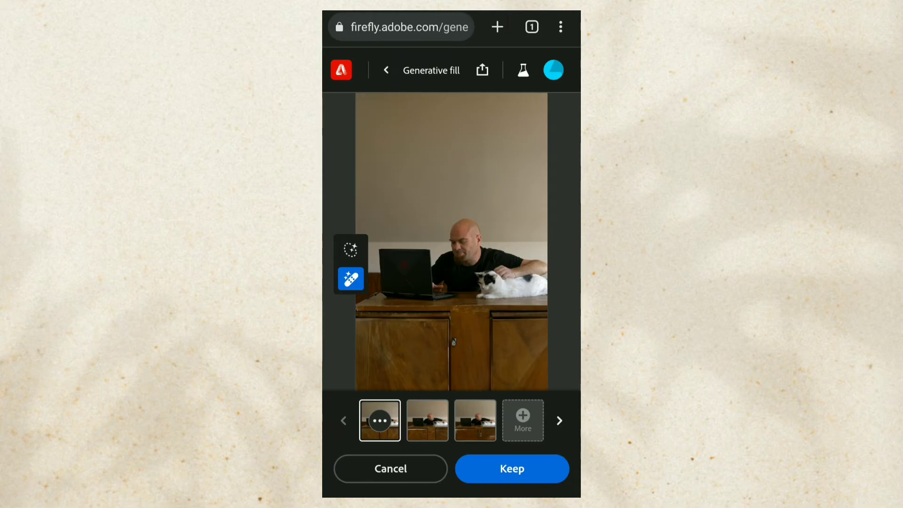
Step: Compare the three fill variations, keep the first, and download the image
click(427, 420)
click(475, 420)
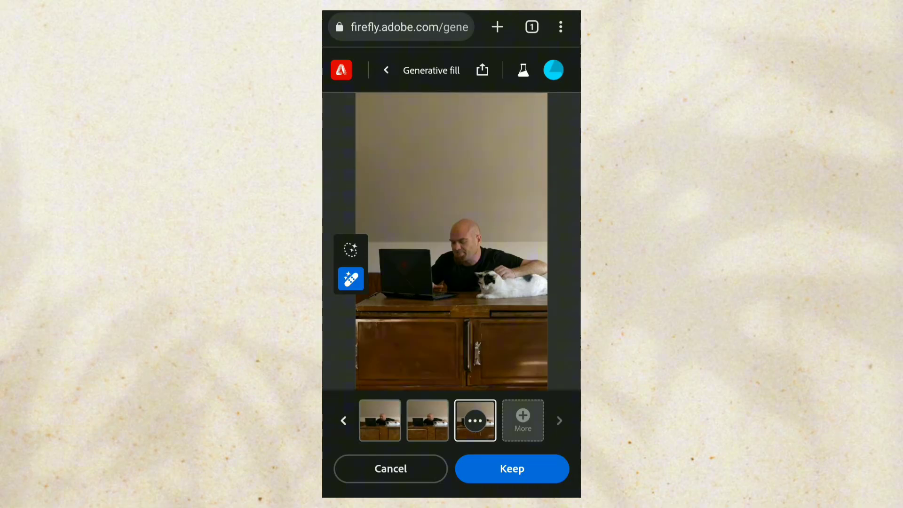
click(380, 420)
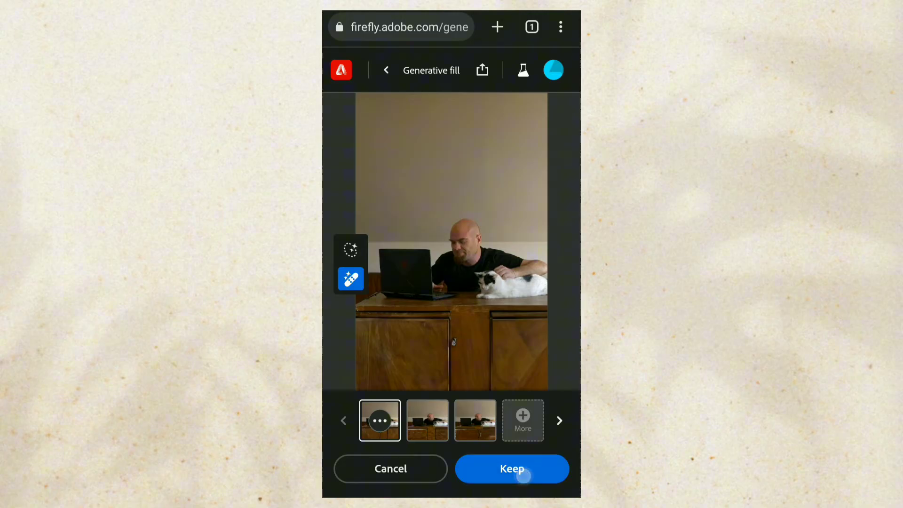
click(522, 476)
click(483, 70)
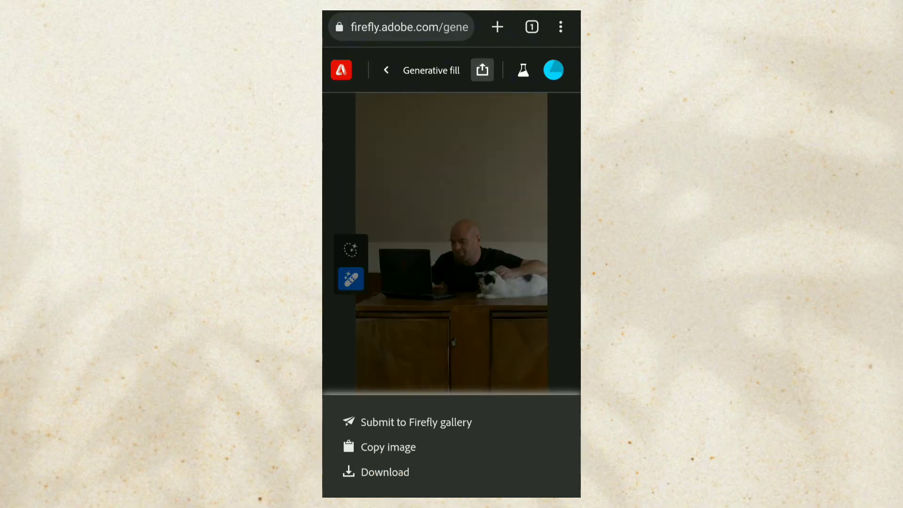
click(444, 472)
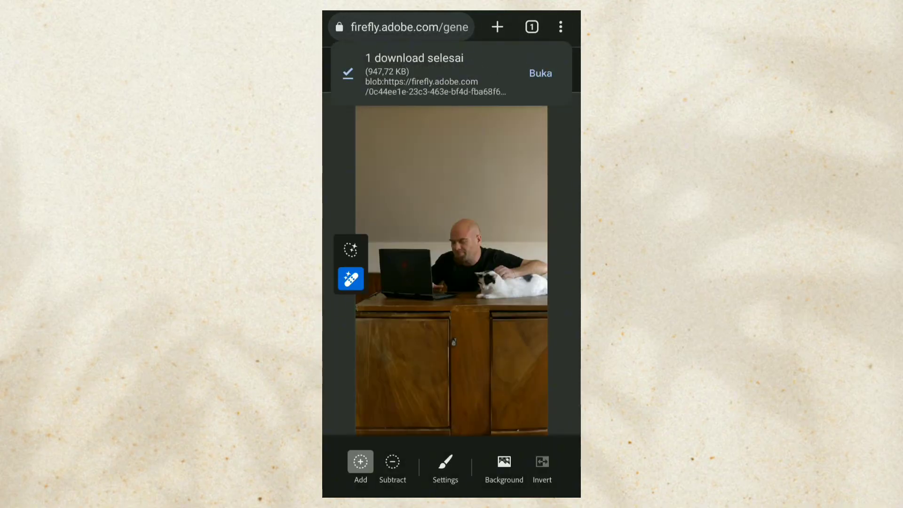
Step: Reopen CapCut and add the Firefly-extended photo to the timeline
key(Home)
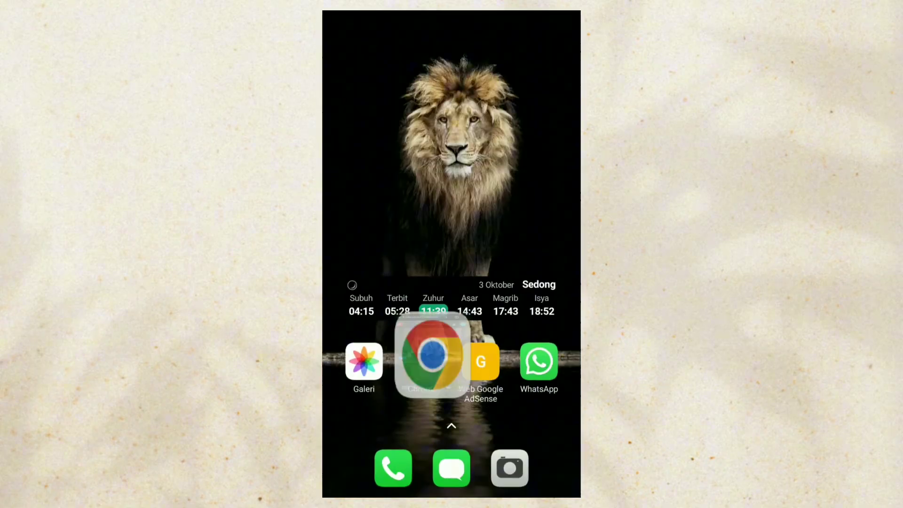
scroll(451, 254, right, 1)
scroll(452, 254, right, 1)
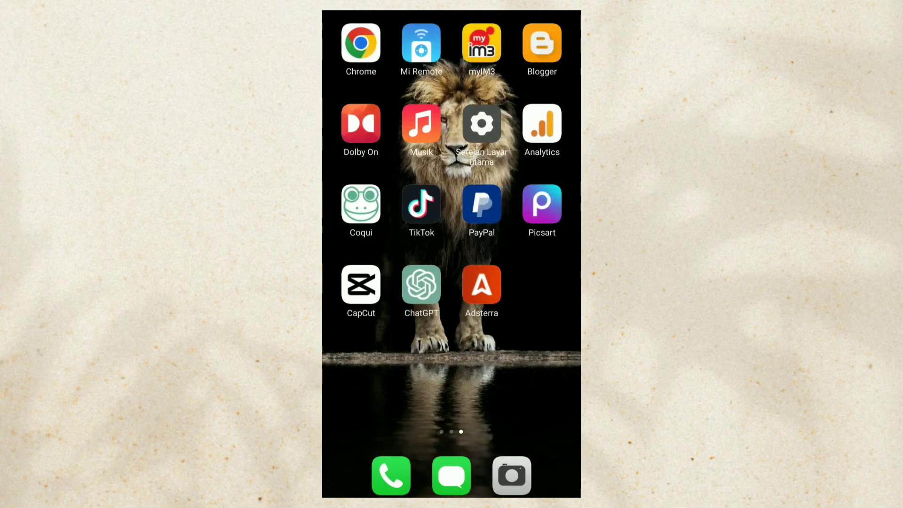
click(361, 285)
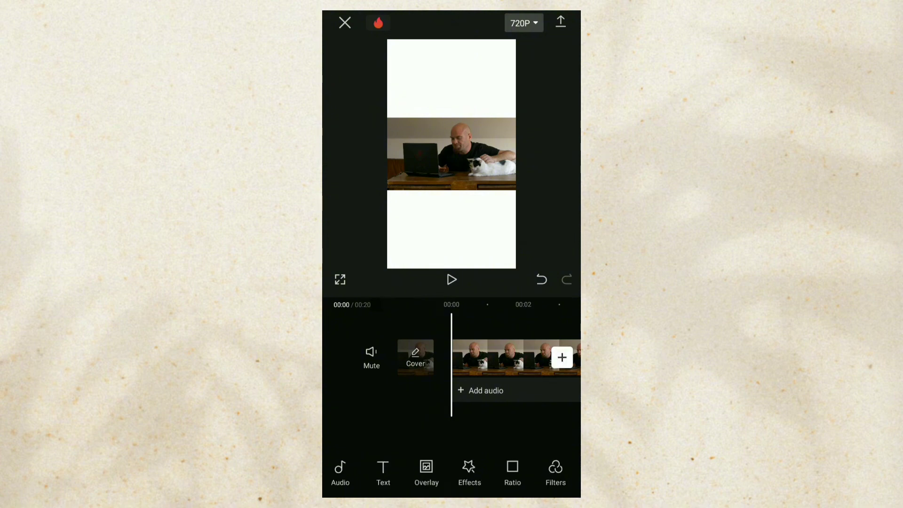
click(562, 357)
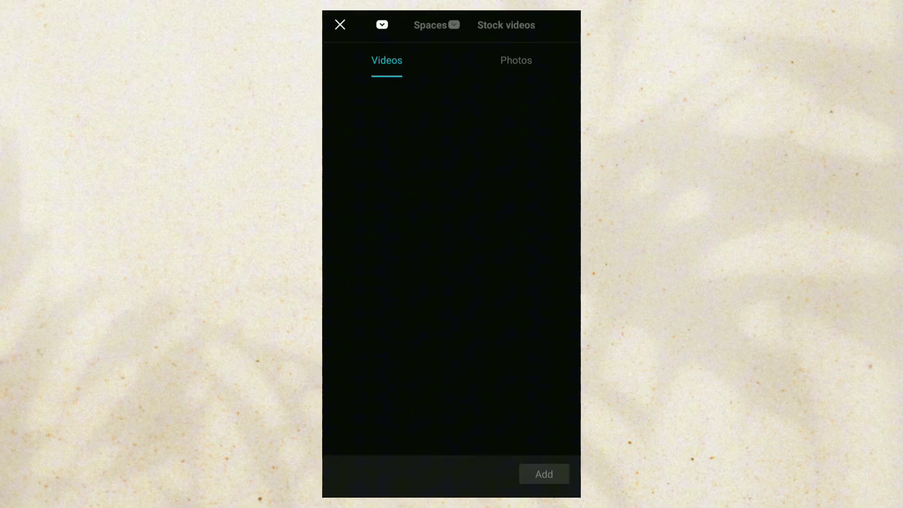
click(520, 63)
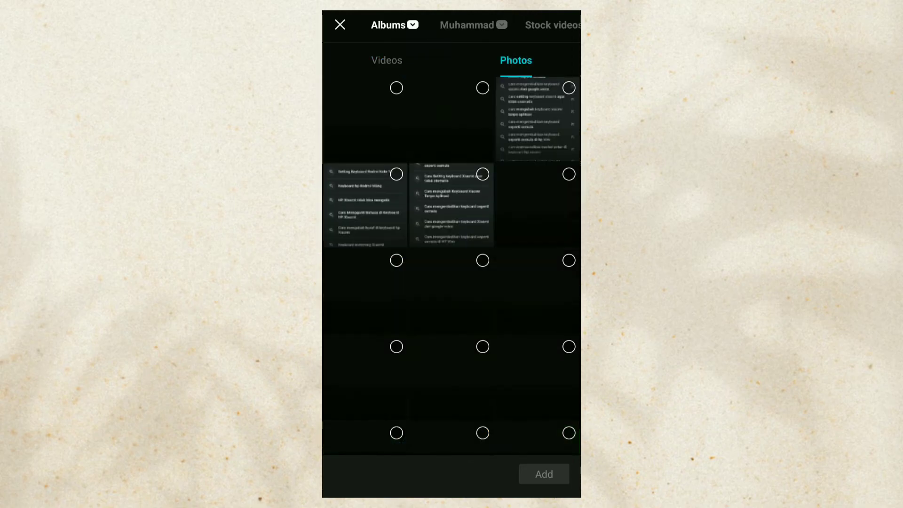
click(397, 87)
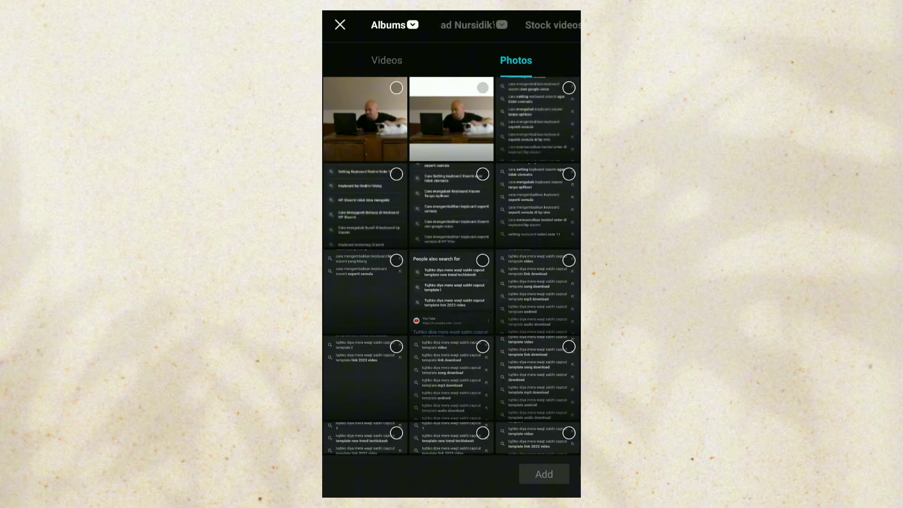
click(544, 475)
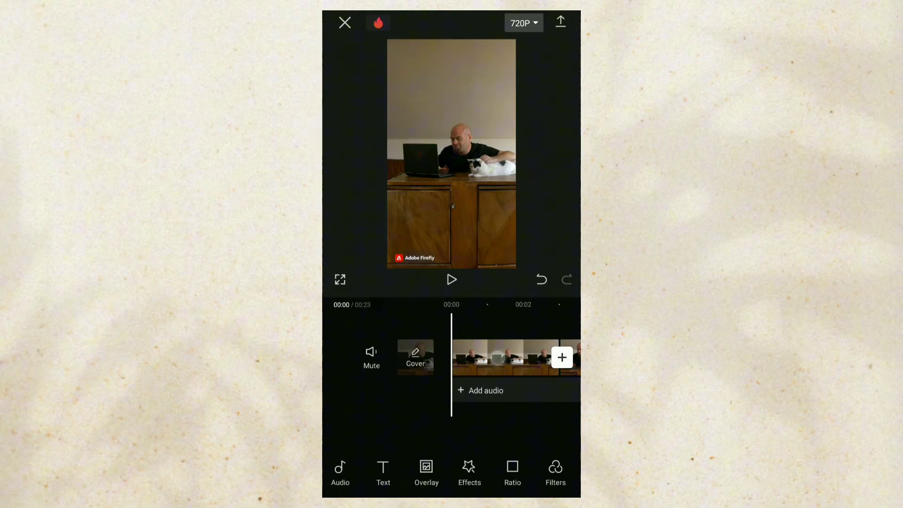
Step: Move the Firefly photo onto an overlay track and trim it to the video's end
click(498, 358)
drag(536, 481, 343, 474)
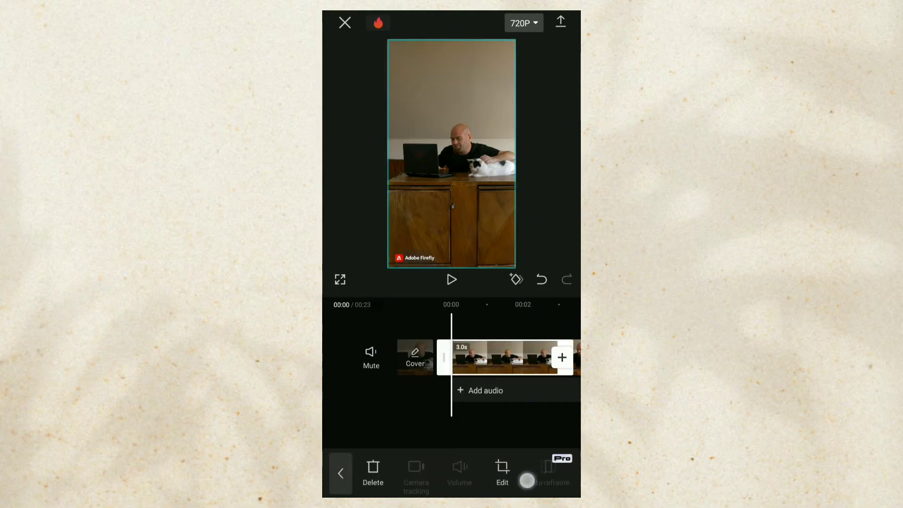
drag(526, 478, 360, 477)
click(429, 471)
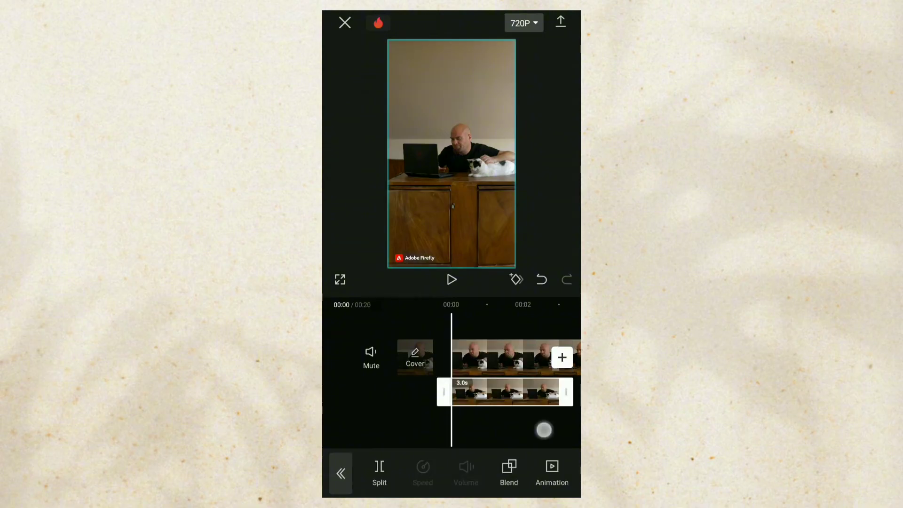
mouse_move(543, 430)
mouse_down()
mouse_move(486, 428)
mouse_move(562, 412)
mouse_up()
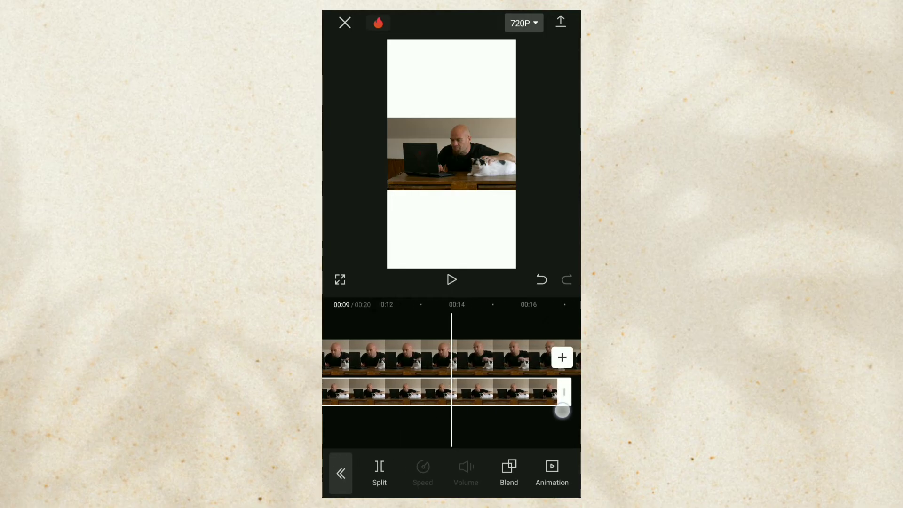
drag(563, 412, 382, 420)
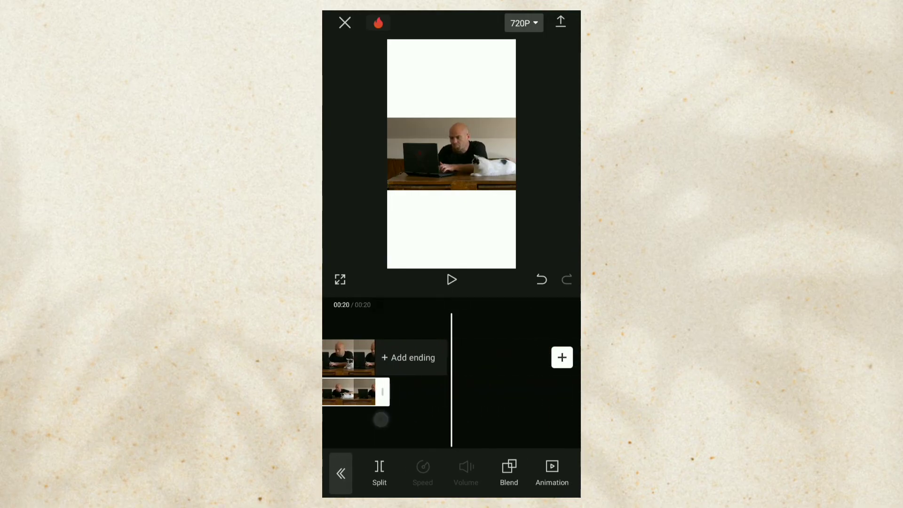
drag(506, 419, 467, 422)
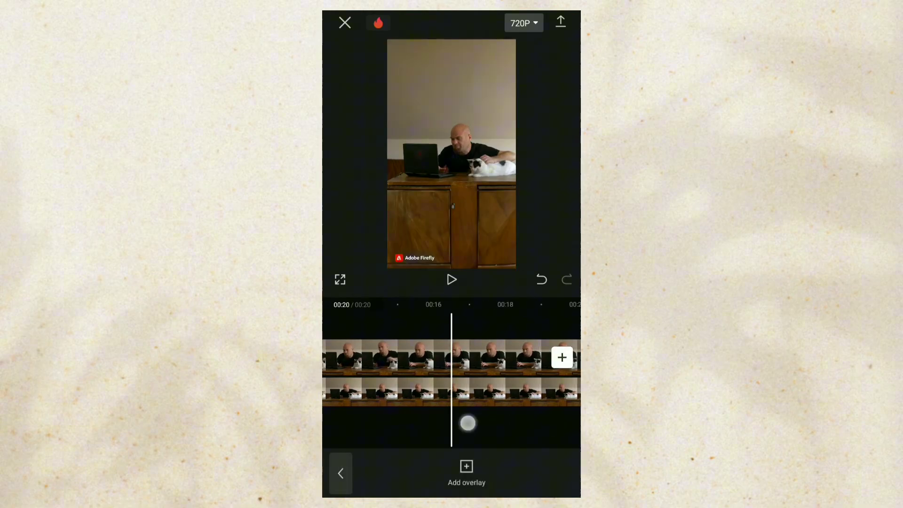
mouse_move(534, 419)
mouse_down()
mouse_move(575, 428)
mouse_move(492, 425)
mouse_up()
click(511, 391)
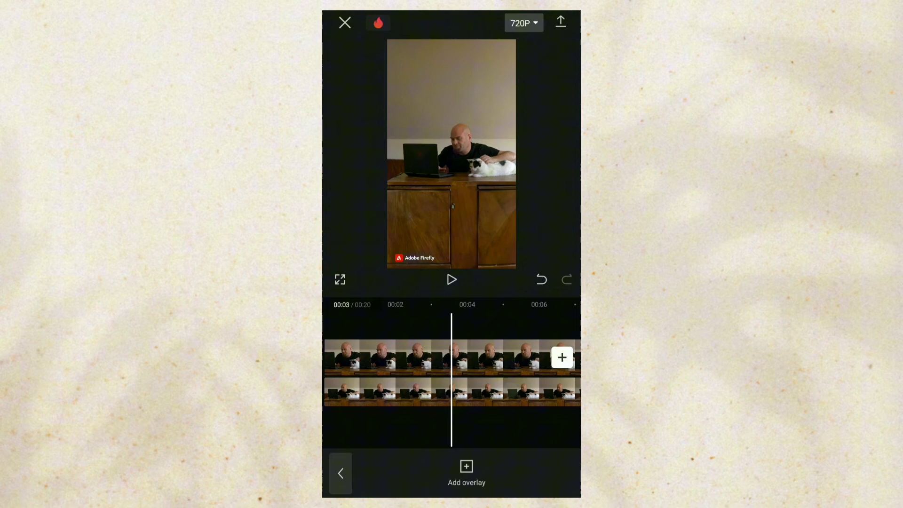
drag(529, 478, 449, 484)
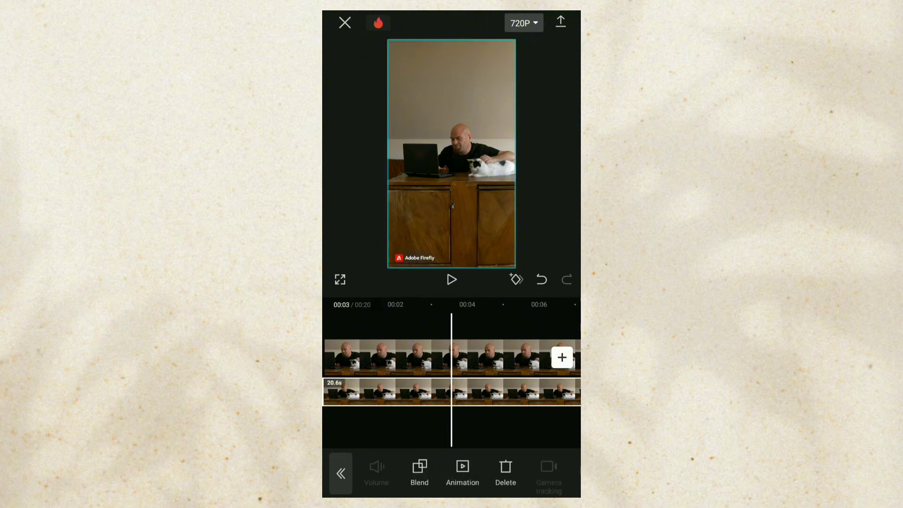
drag(543, 481, 424, 484)
mouse_move(513, 488)
mouse_down()
mouse_move(422, 486)
mouse_move(450, 483)
mouse_up()
drag(559, 484, 445, 484)
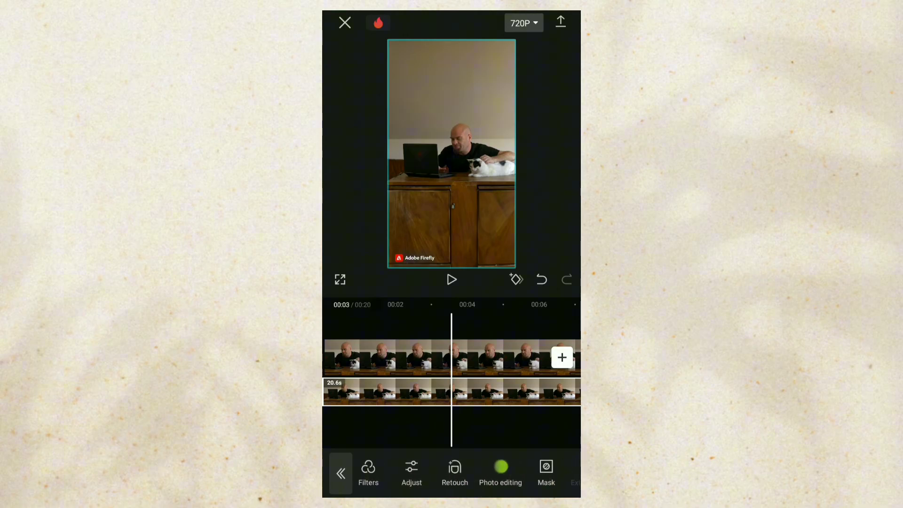
scroll(452, 473, right, 1)
Step: Apply an inverted Filmstrip mask to the overlay and widen its band
click(533, 471)
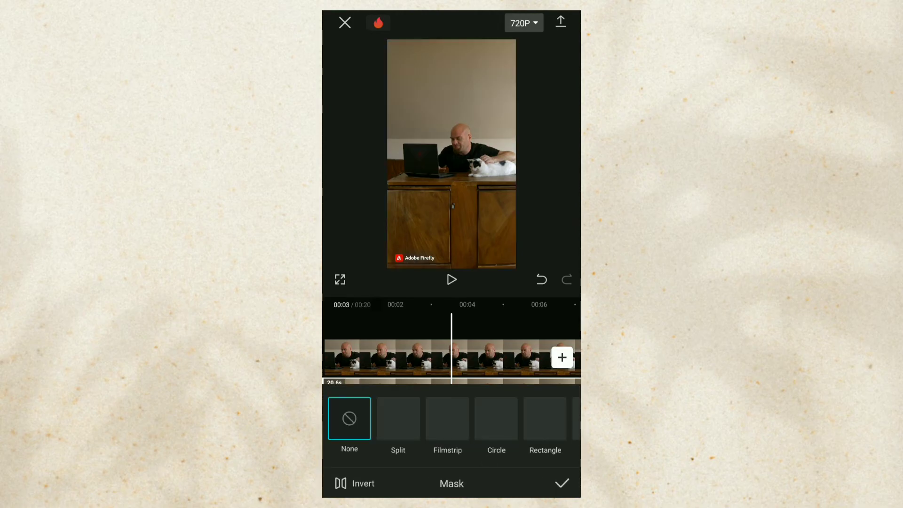
click(447, 420)
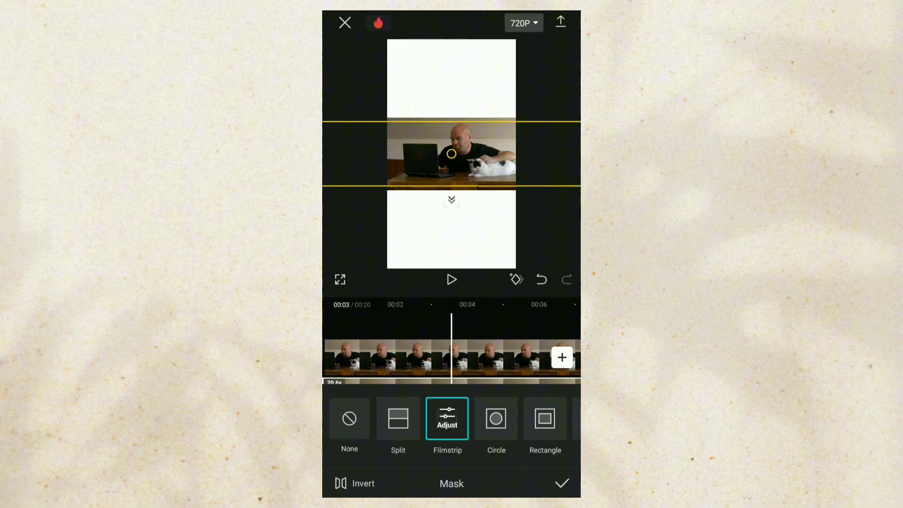
drag(534, 120, 555, 118)
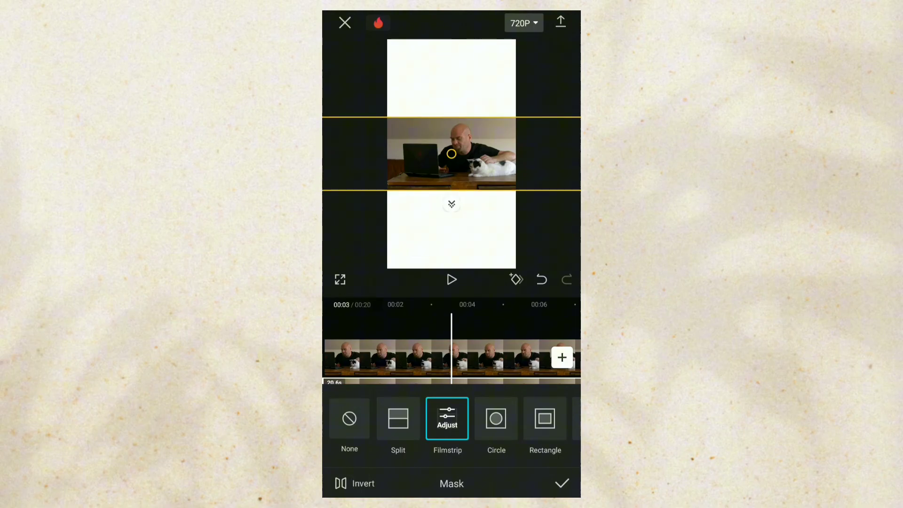
click(353, 484)
click(353, 483)
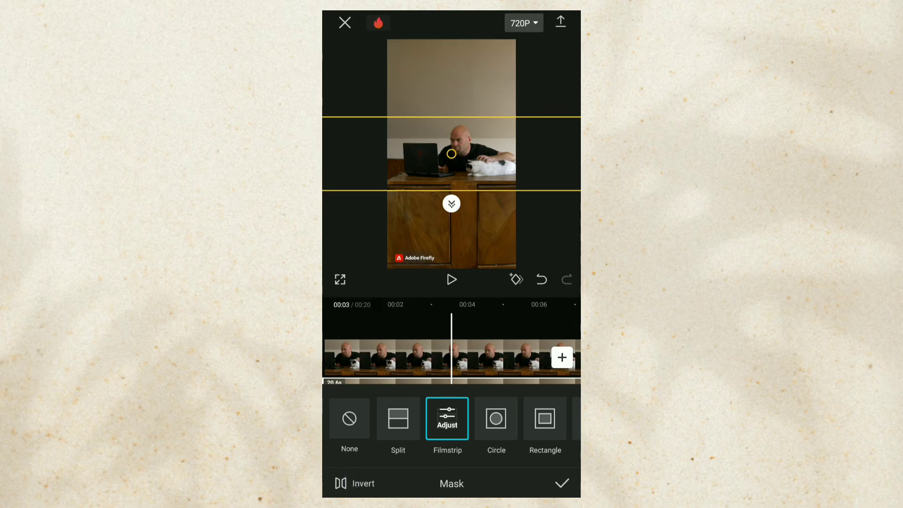
Step: Narrow the mask band to the video's edges, confirm the mask, and deselect the overlay
drag(332, 167, 345, 182)
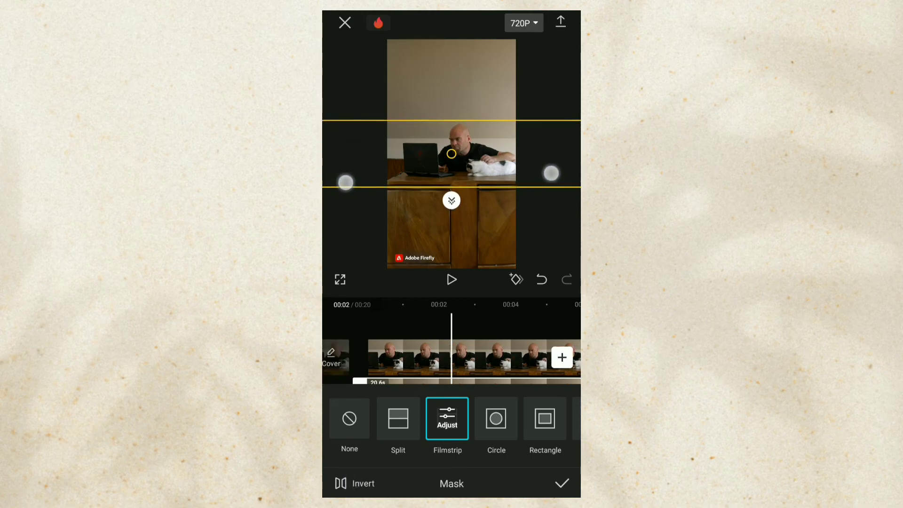
click(561, 483)
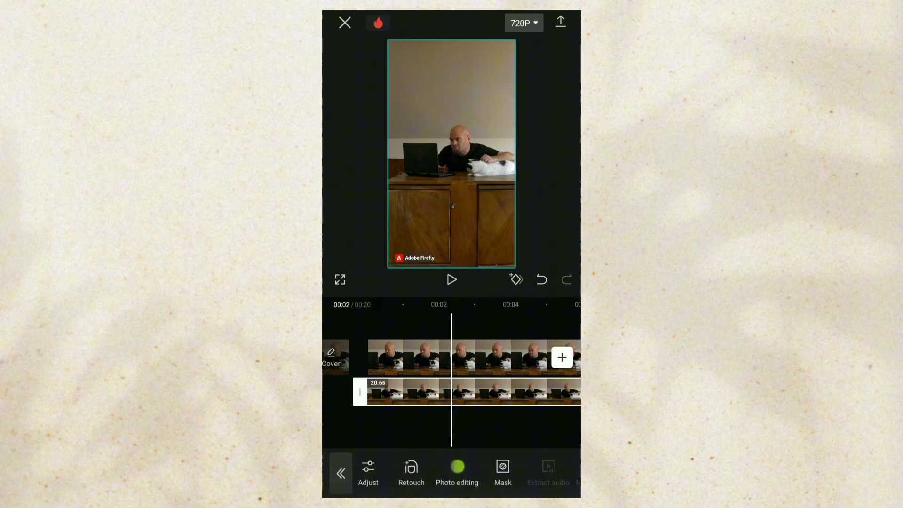
drag(525, 425, 556, 430)
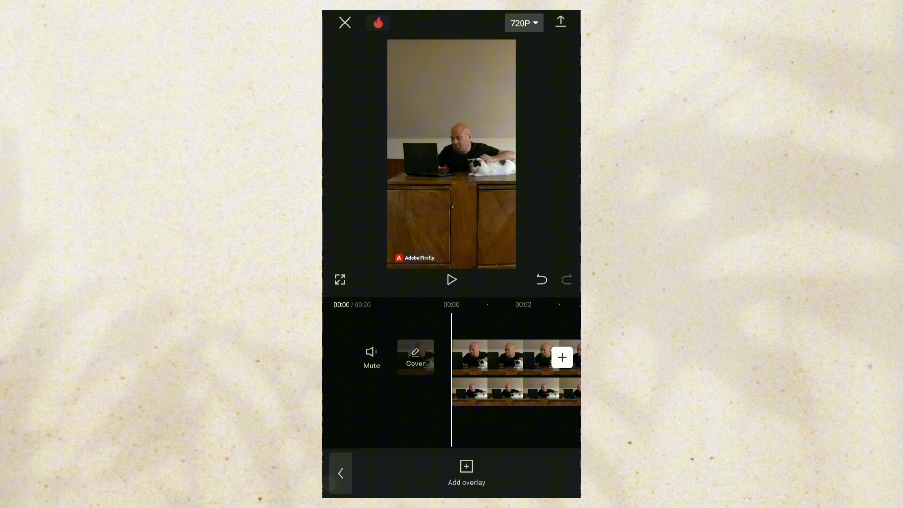
click(345, 468)
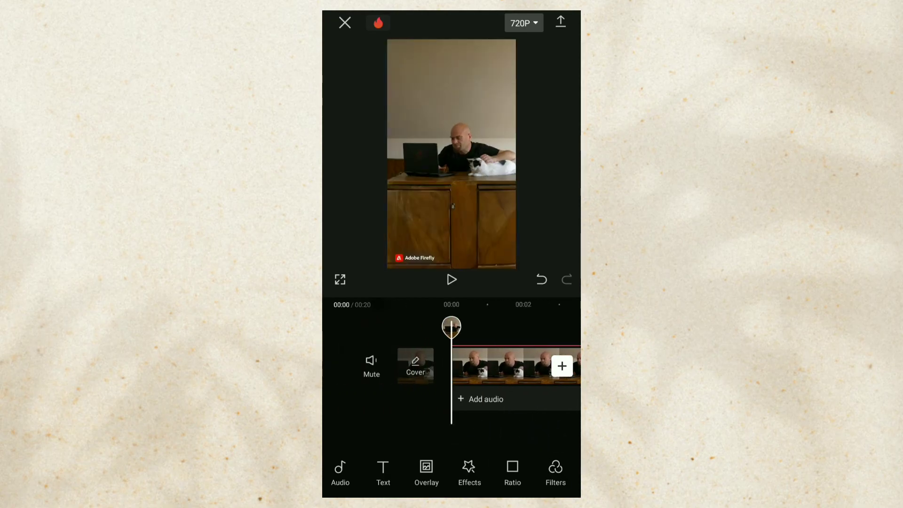
Step: Export the masked vertical video, then return home and start a new project
click(561, 22)
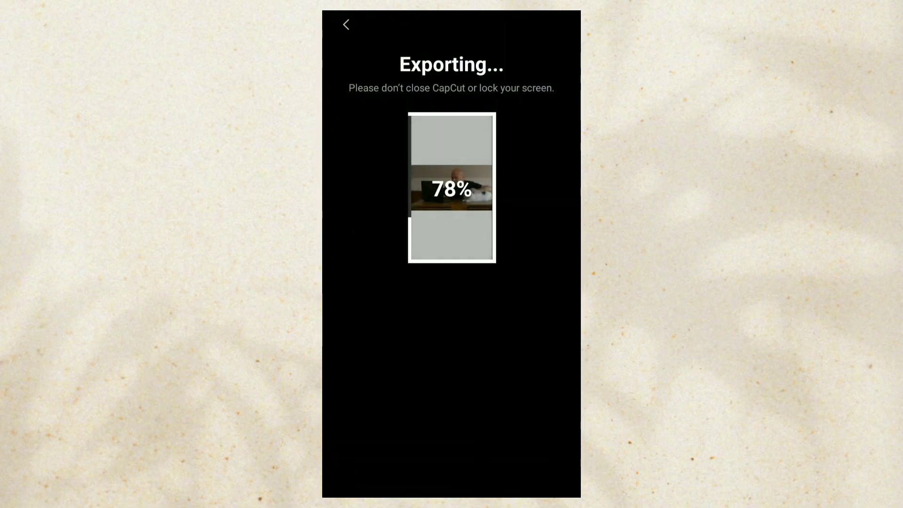
click(546, 25)
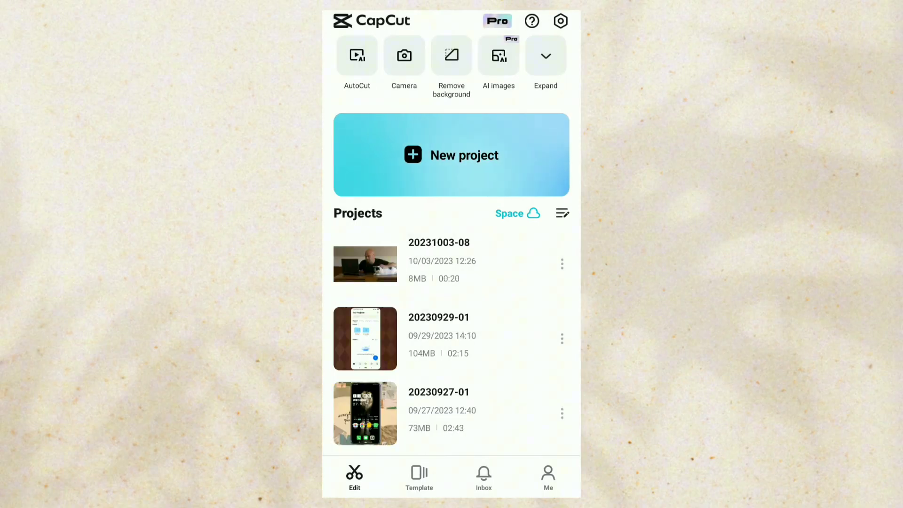
click(451, 155)
Step: Add the exported Firefly-watermarked video to the new project
click(365, 120)
click(543, 473)
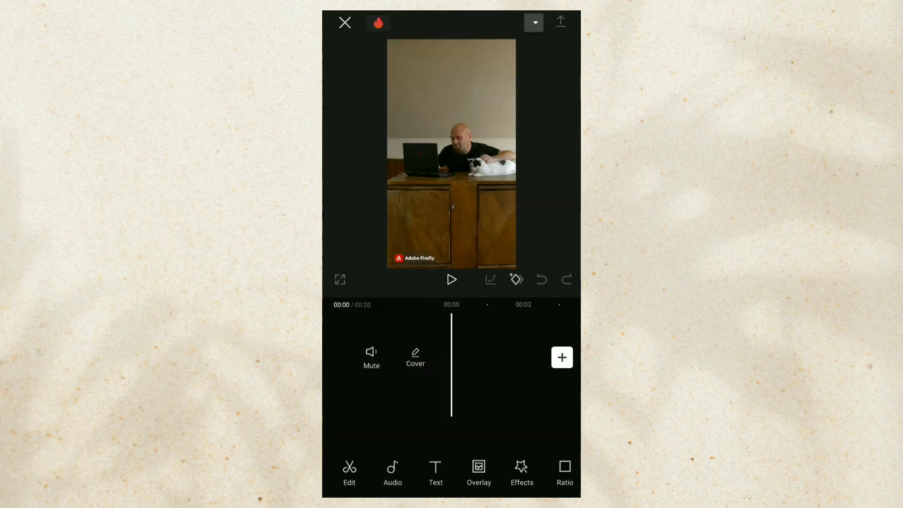
drag(529, 468, 494, 468)
Step: Crop the clip at 9:16, shifting the frame to cut out the Firefly watermark
click(514, 356)
click(480, 469)
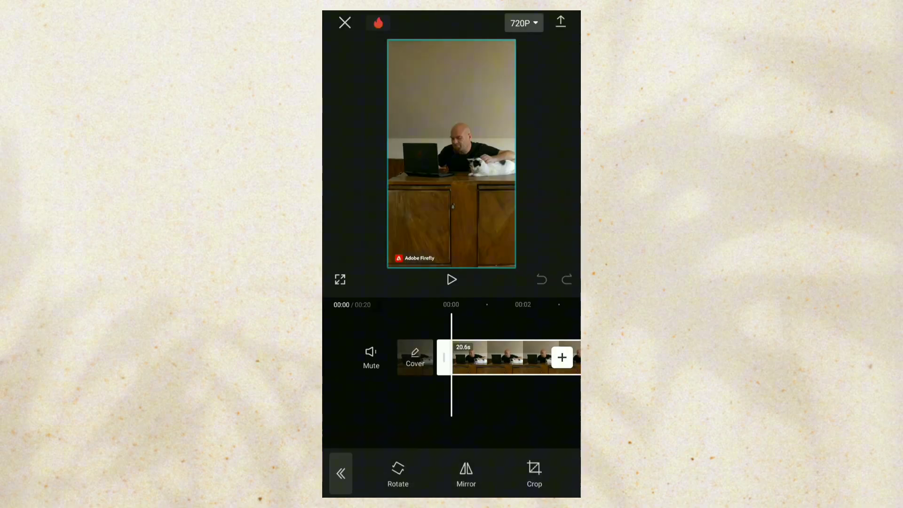
click(534, 467)
drag(543, 259, 529, 259)
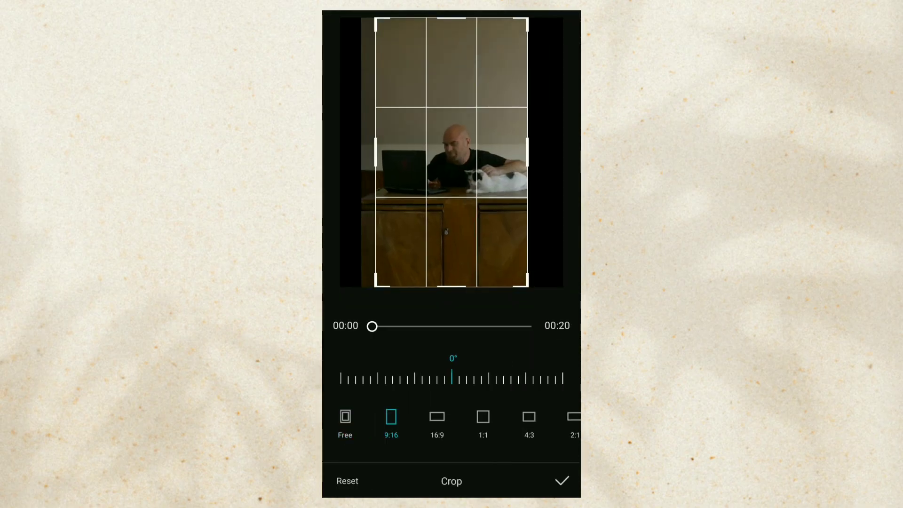
click(562, 481)
Step: Play back the cropped video to check it, then return to the start
click(452, 280)
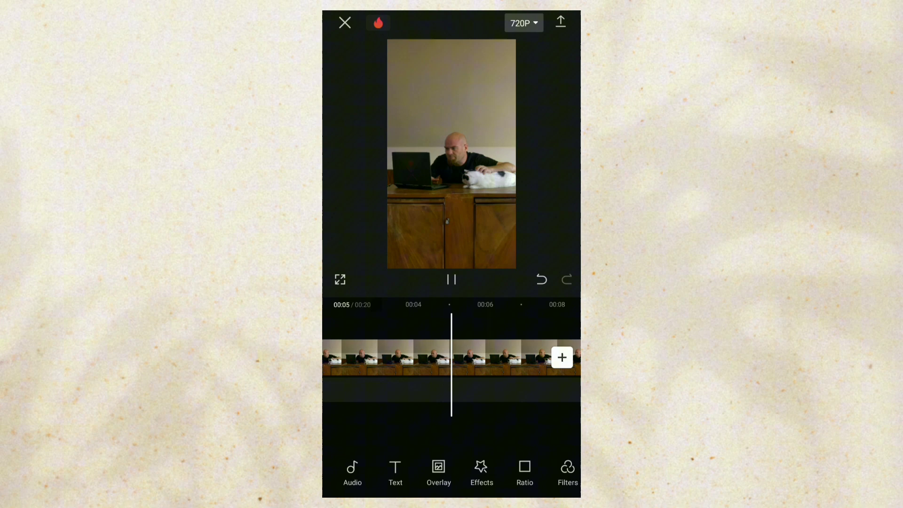
click(452, 280)
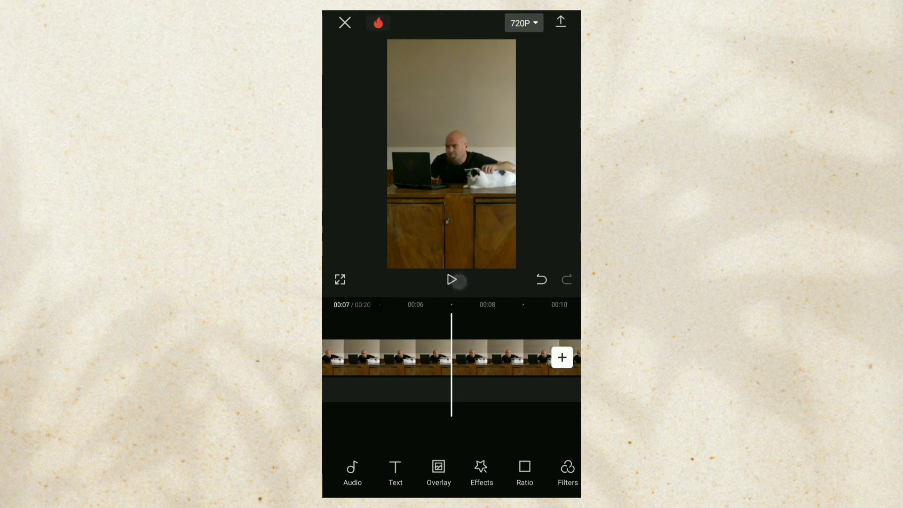
drag(367, 358, 529, 357)
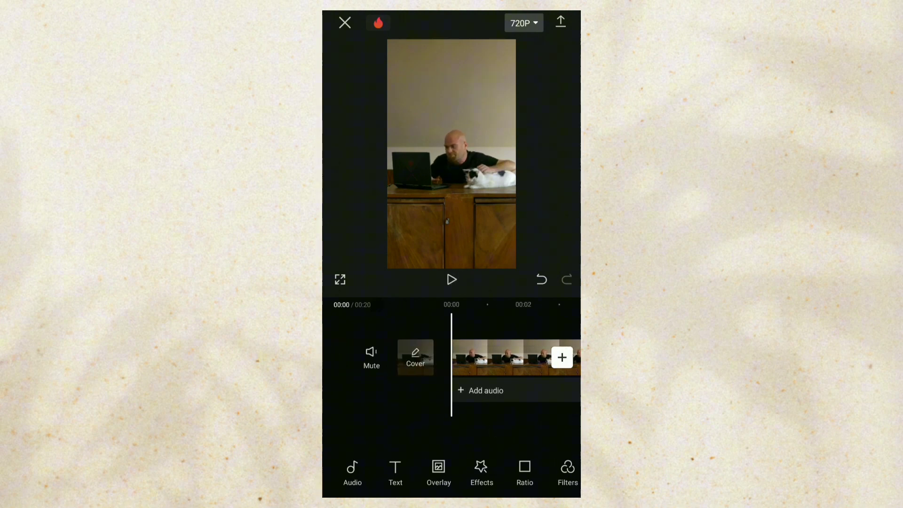